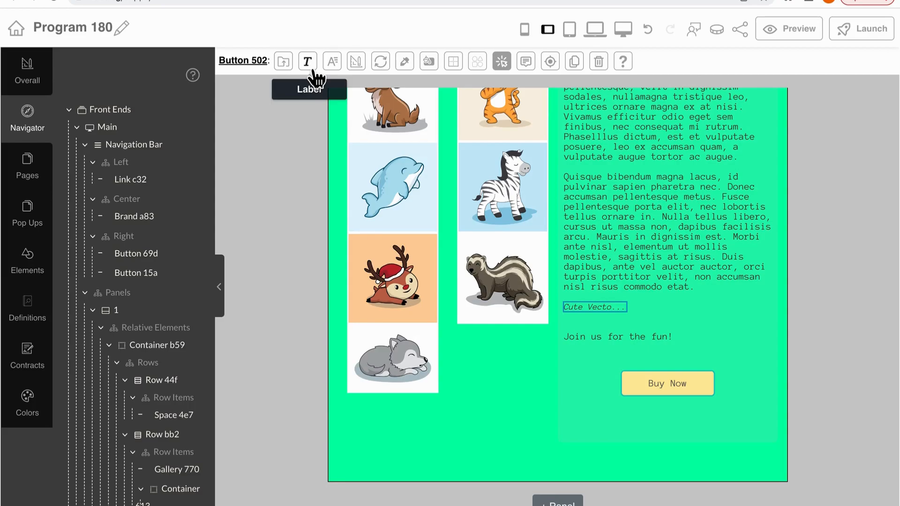
Try the Abril Fatface font from the Cursive filter on the Buy Now button, and remove it again
left_click(341, 71)
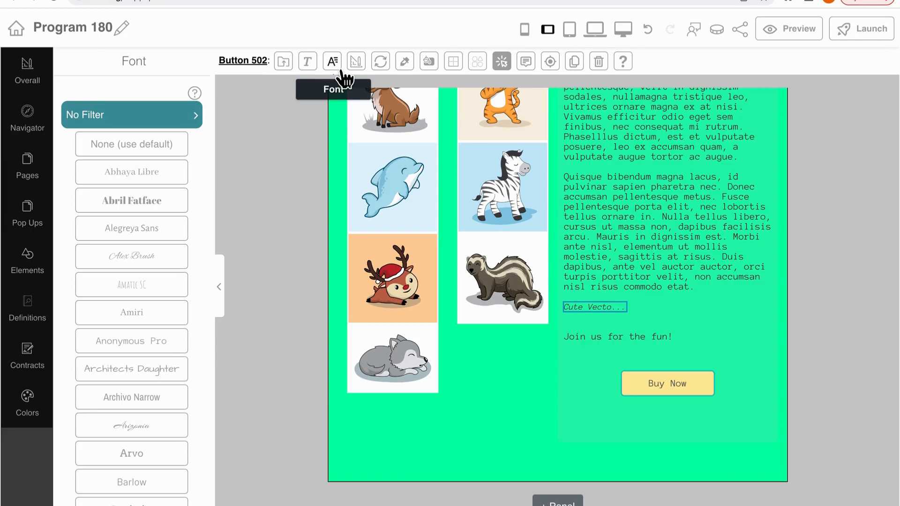
left_click(150, 121)
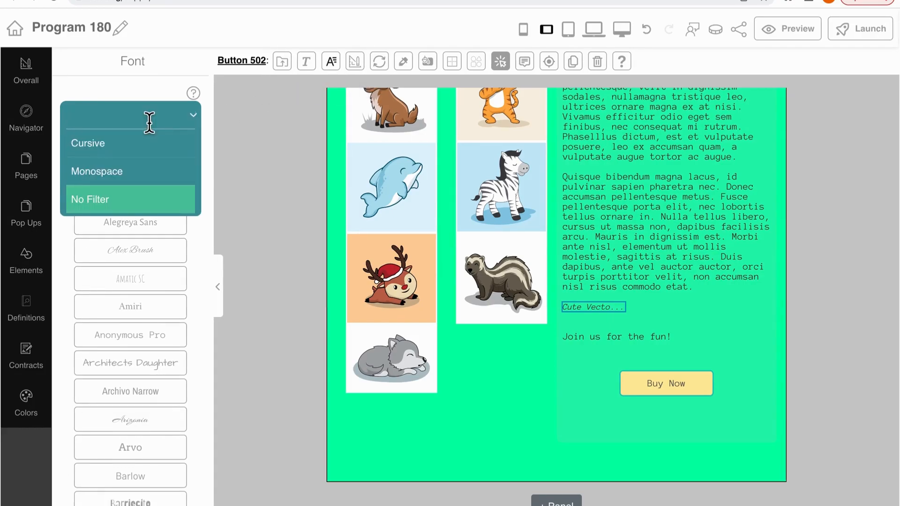
left_click(157, 143)
left_click(167, 180)
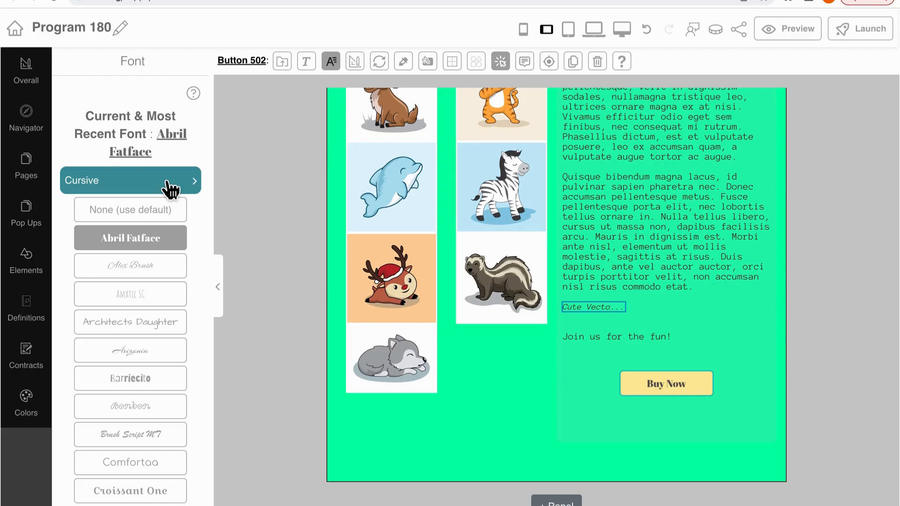
left_click(170, 232)
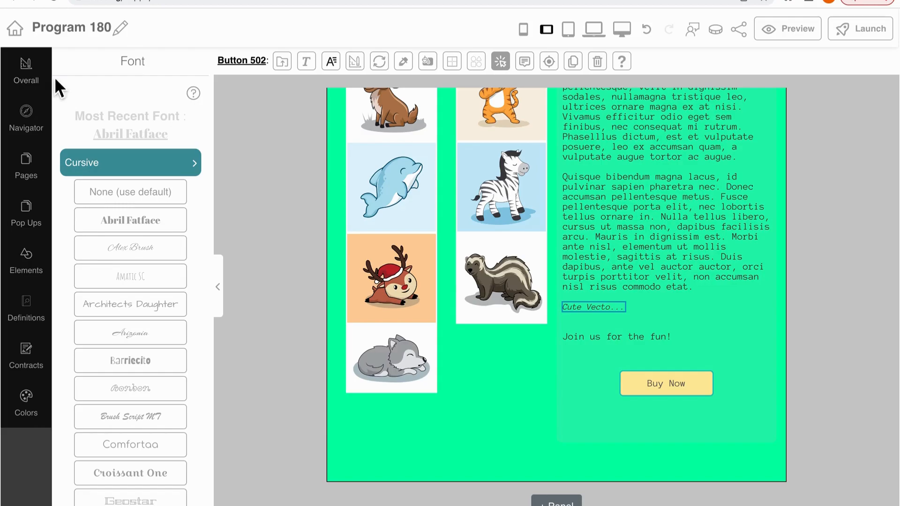
Make the Buy Now button's number of instances dynamic, using the list formula [1, 2]
left_click(366, 68)
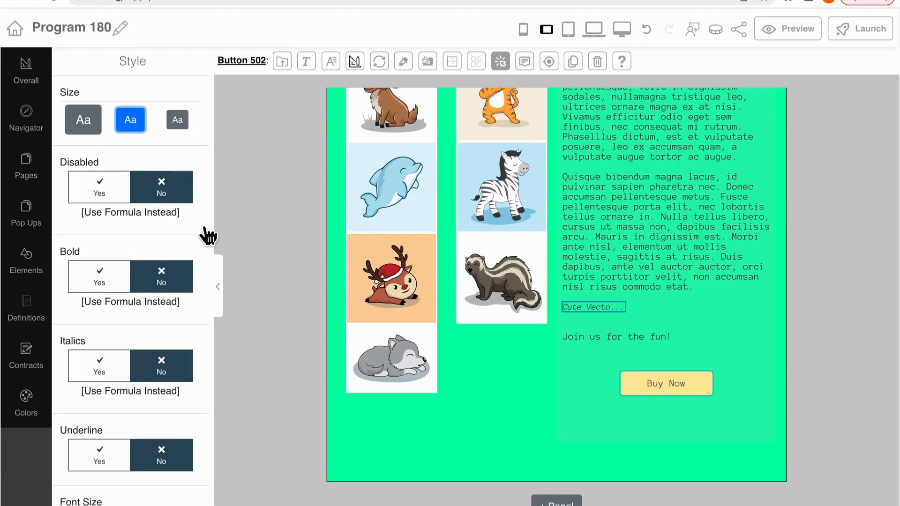
scroll(198, 226, "down", 7)
scroll(198, 226, "down", 3)
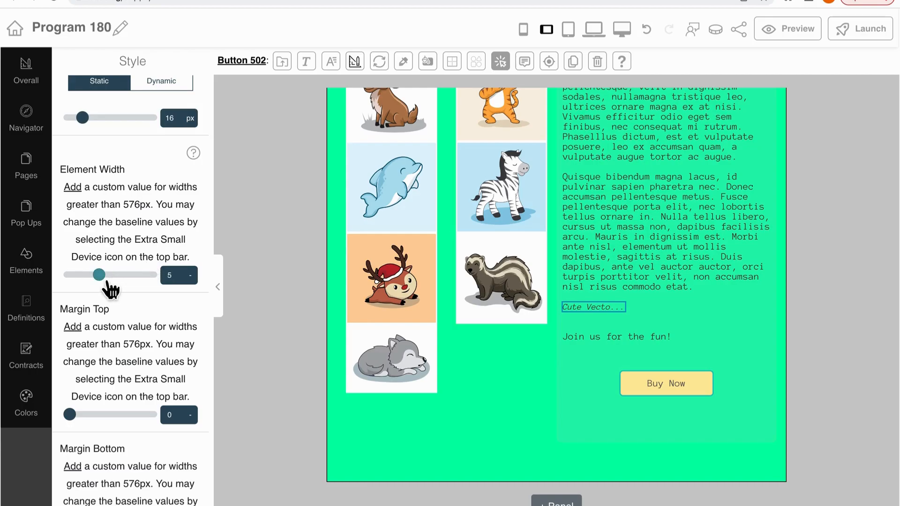
mouse_move(110, 289)
left_mouse_down()
mouse_move(156, 287)
mouse_move(111, 289)
left_mouse_up()
scroll(128, 233, "down", 7)
scroll(127, 232, "down", 6)
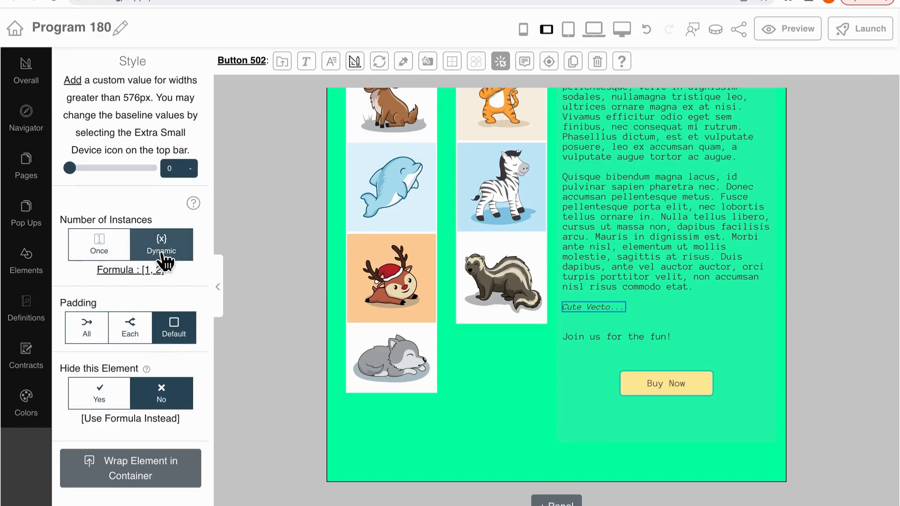
left_click(160, 254)
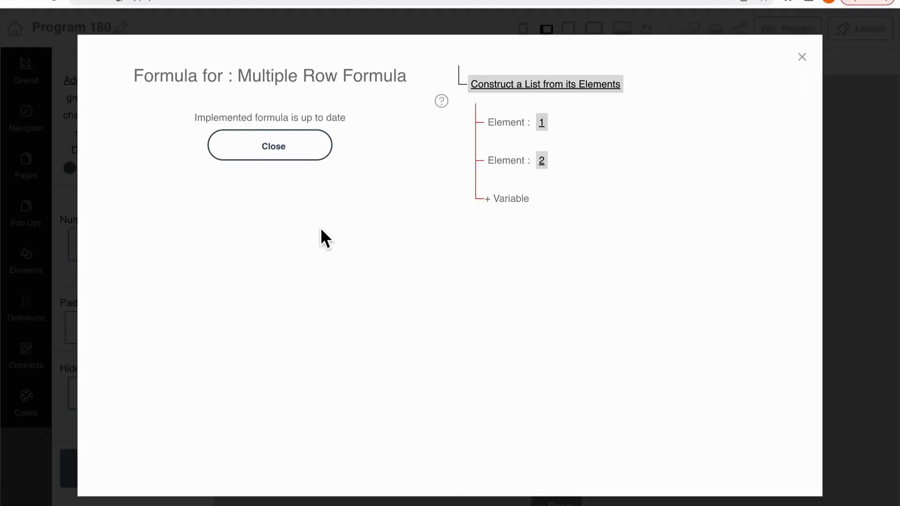
left_click(281, 149)
Preview the page to check the Buy Now button instances, and return to editing
left_click(792, 29)
scroll(625, 221, "down", 5)
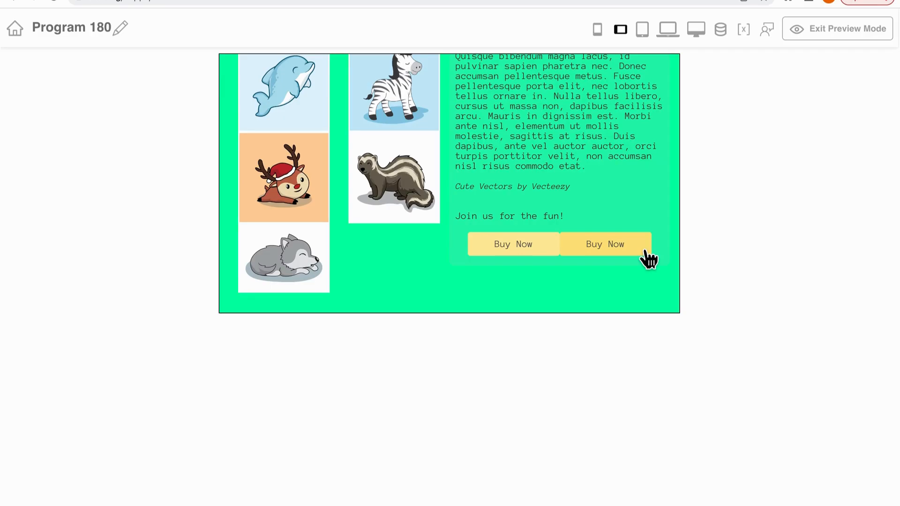
left_click(839, 41)
scroll(748, 261, "down", 3)
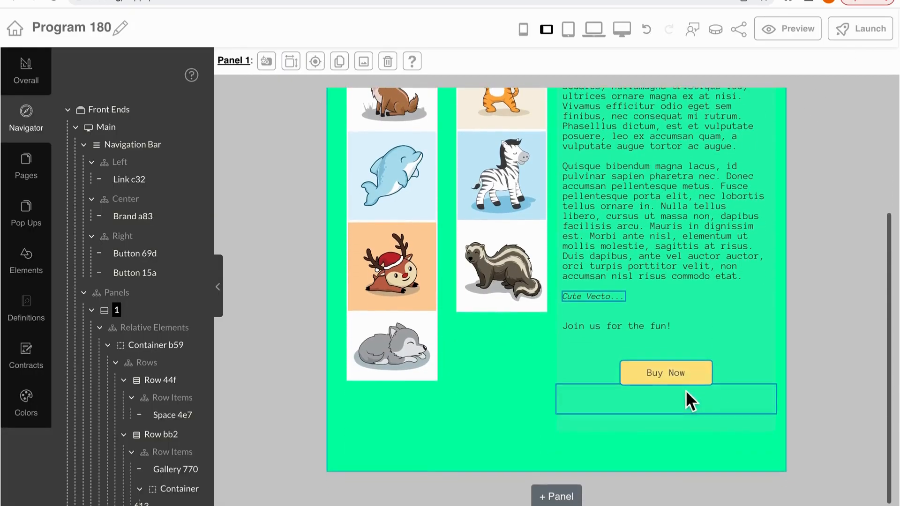
Save the Buy Now button's current style as a common style named test1
left_click(683, 375)
left_click(357, 63)
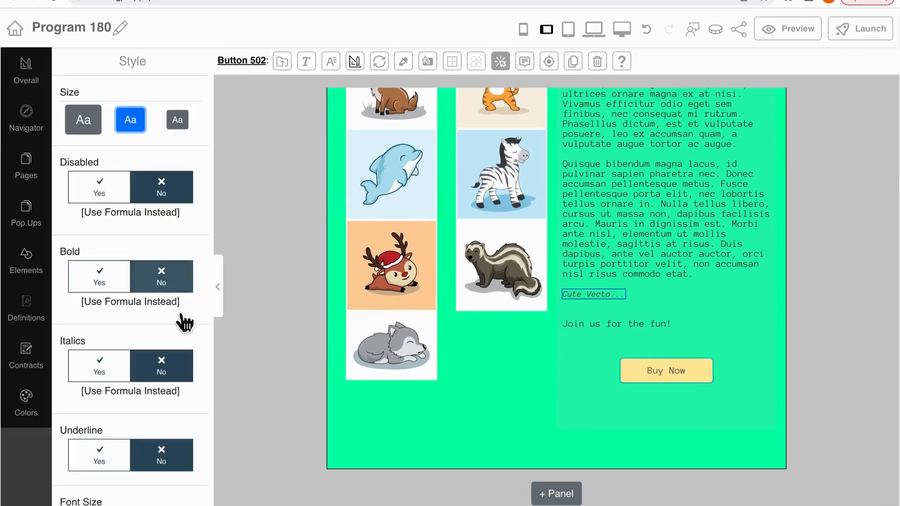
scroll(183, 321, "down", 15)
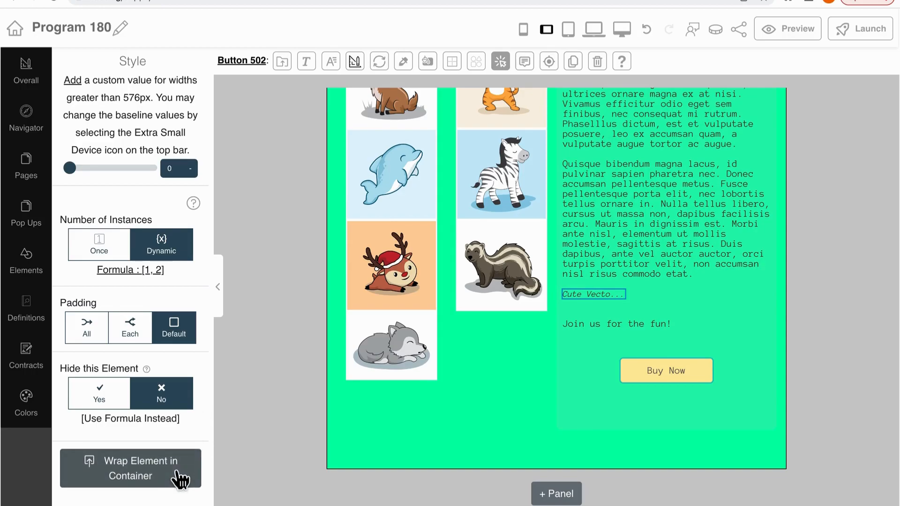
left_click(391, 67)
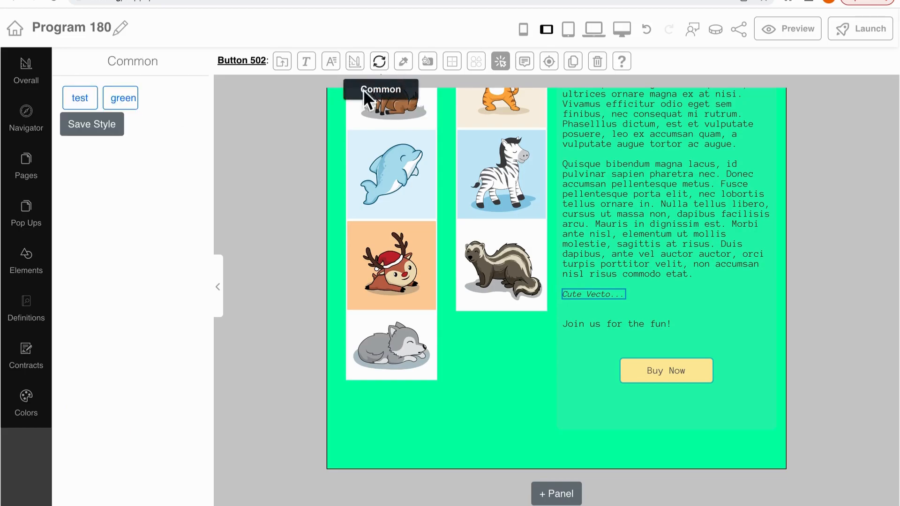
left_click(99, 132)
type("test")
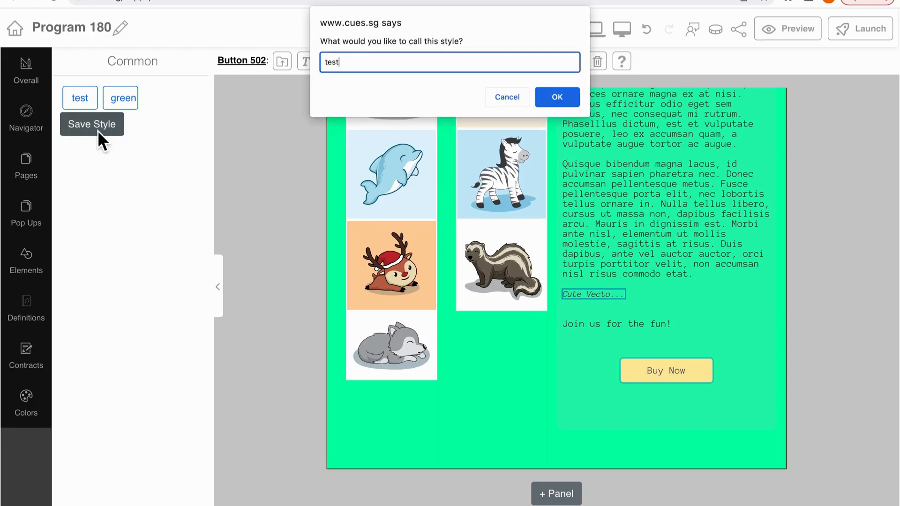
type("1")
left_click(552, 102)
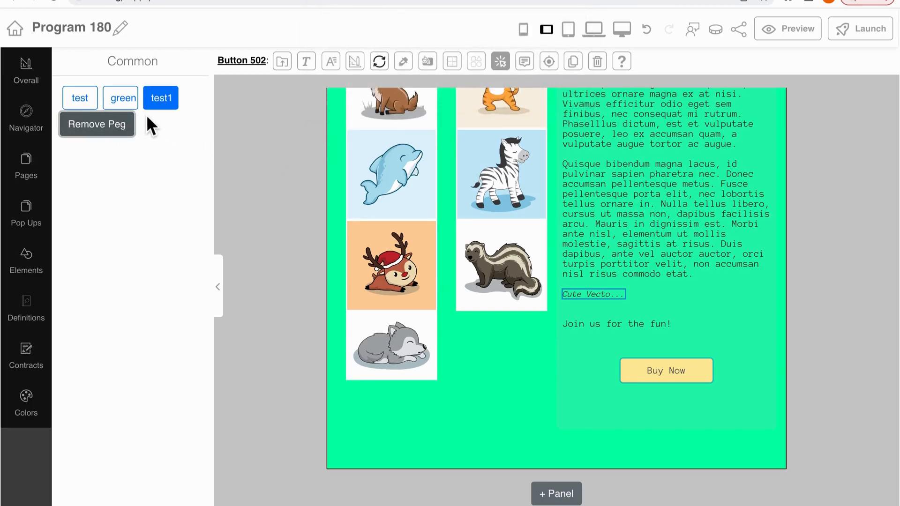
Try the saved green style on the Buy Now button, and remove its peg
left_click(131, 104)
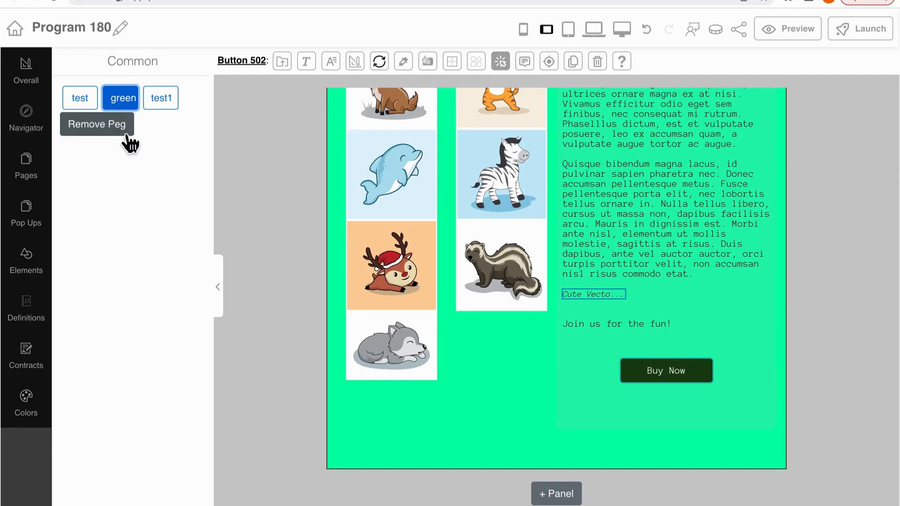
left_click(127, 135)
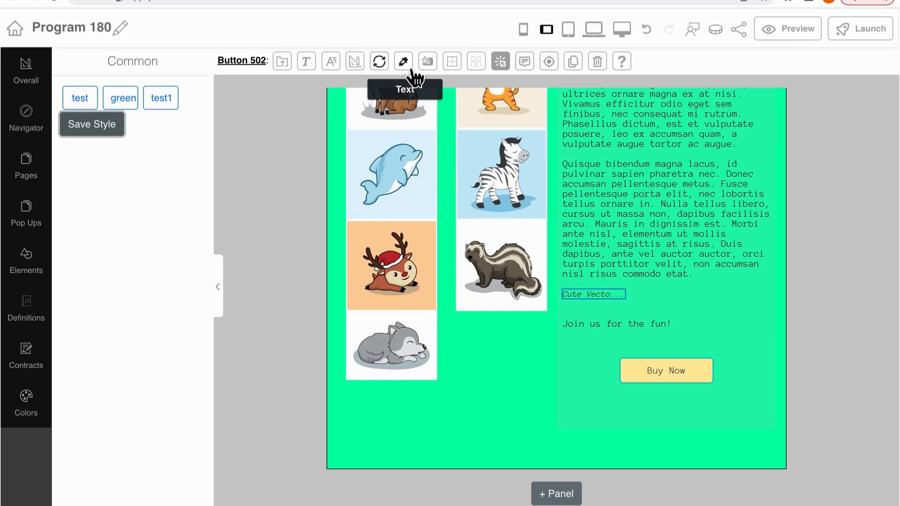
Toggle the Buy Now button's outline look on and off, and switch its color set to Custom
left_click(435, 65)
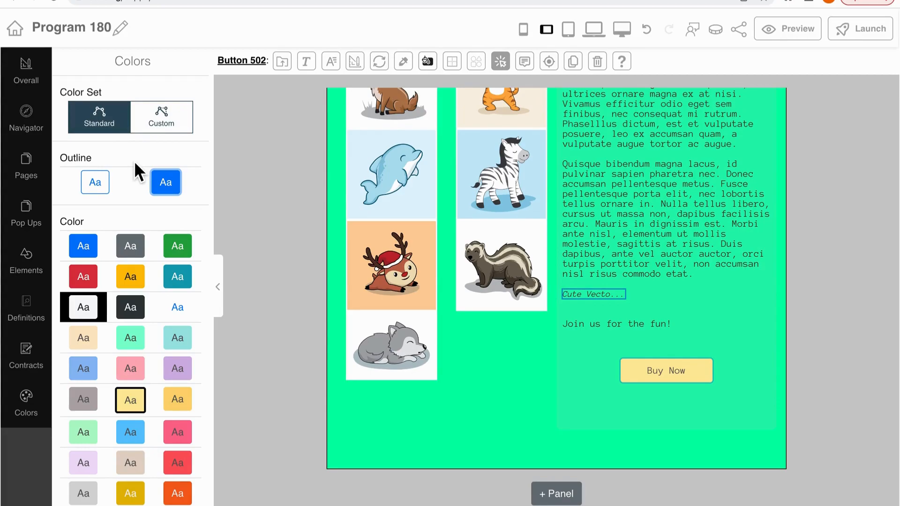
left_click(95, 183)
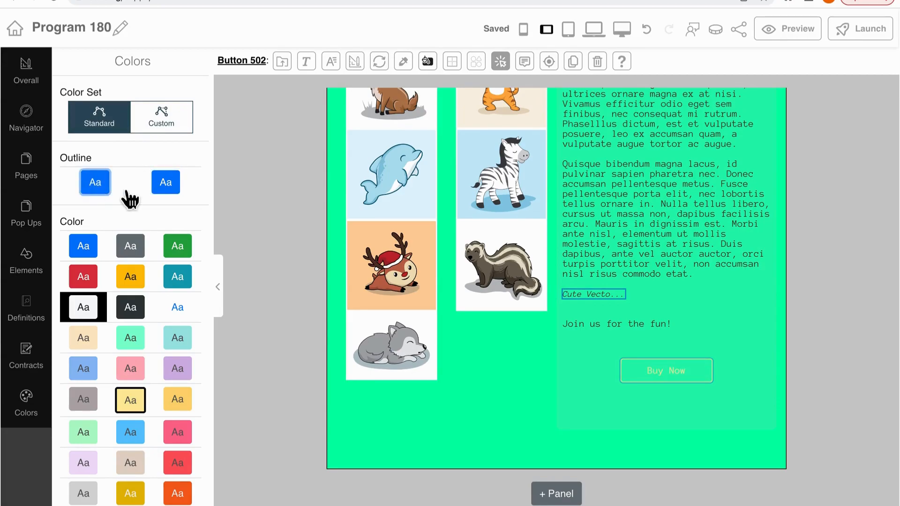
left_click(169, 190)
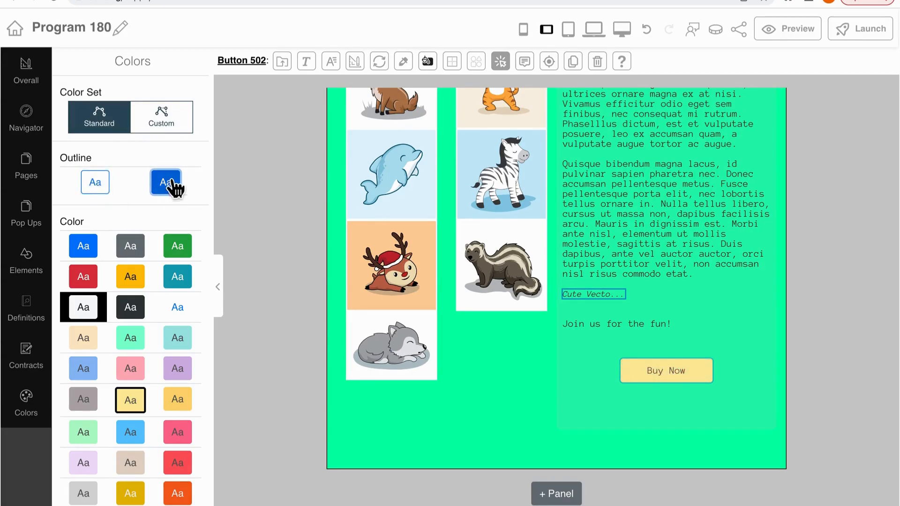
left_click(171, 138)
scroll(160, 211, "down", 3)
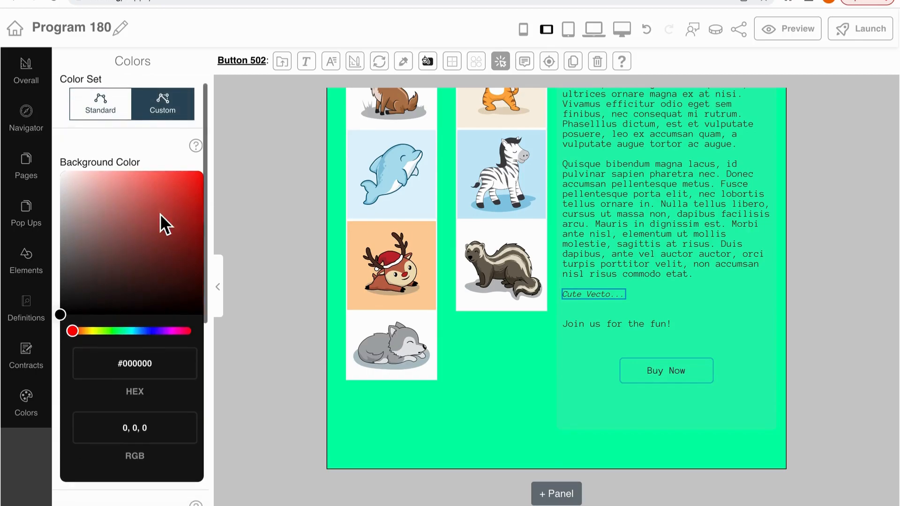
scroll(160, 214, "down", 4)
scroll(160, 213, "up", 4)
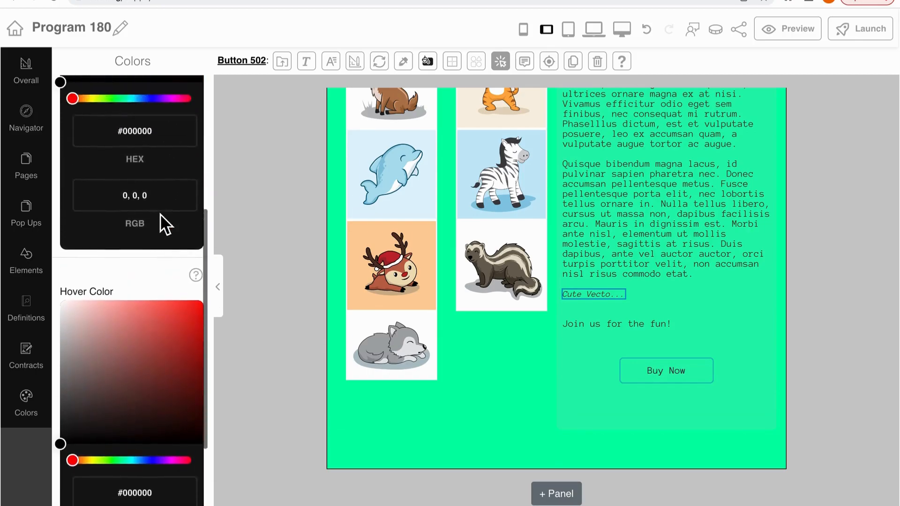
scroll(159, 214, "up", 2)
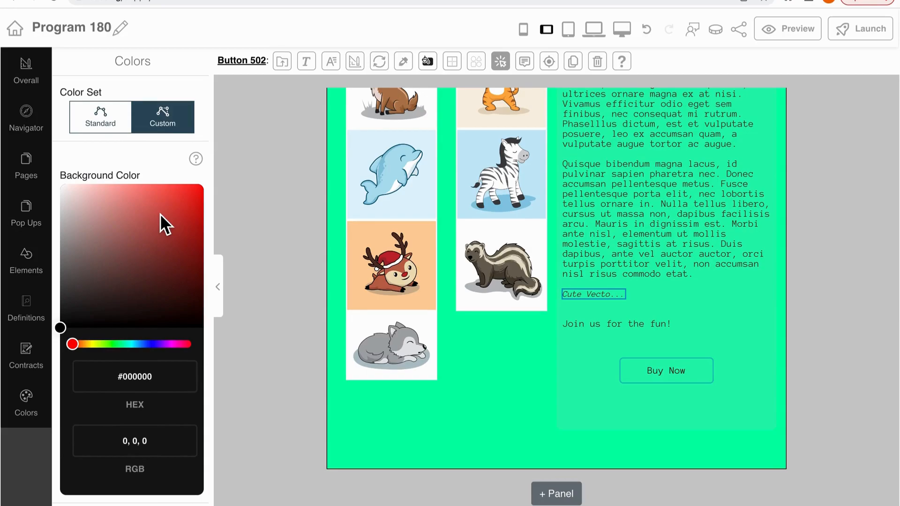
Try a dotted border on the Buy Now button, and remove the border
left_click(453, 63)
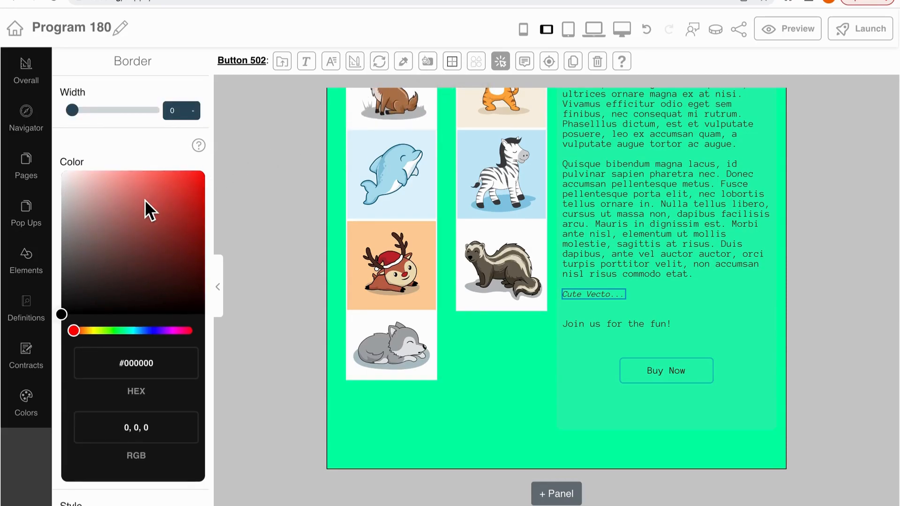
scroll(145, 199, "down", 4)
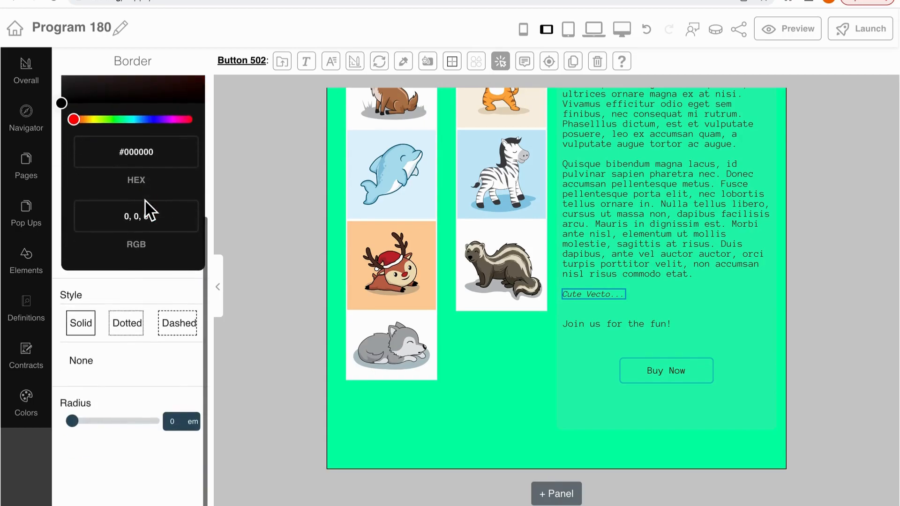
scroll(145, 200, "up", 1)
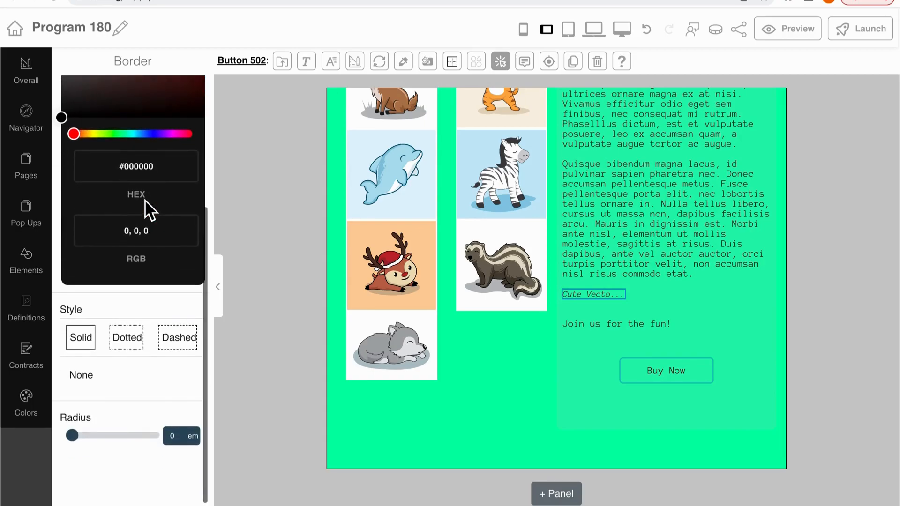
left_click(142, 346)
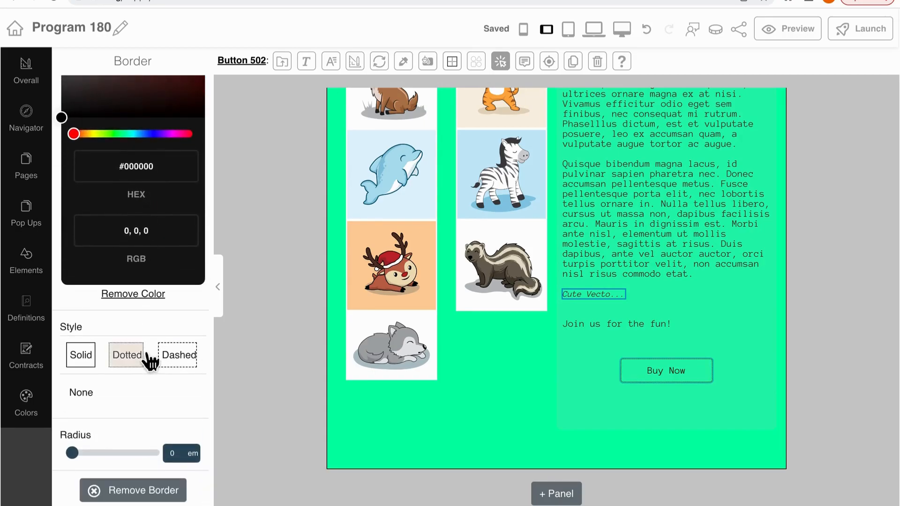
scroll(148, 387, "down", 1)
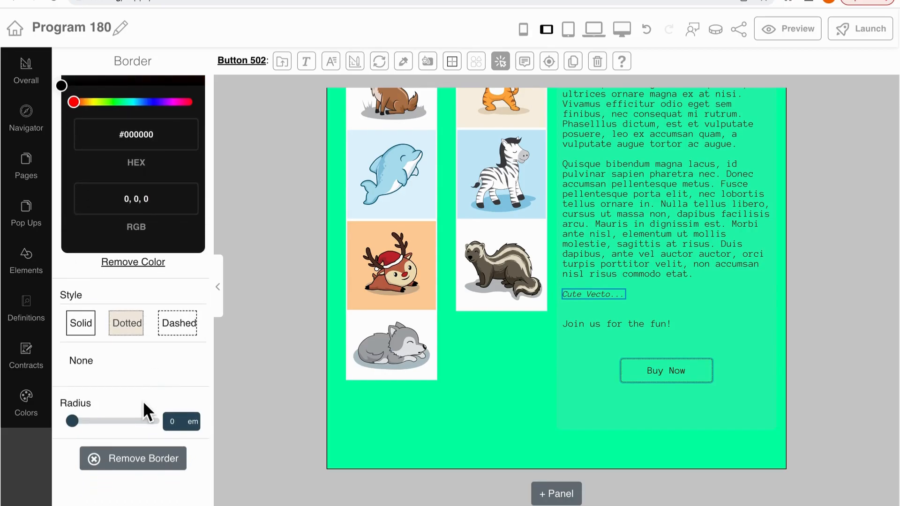
left_click(157, 452)
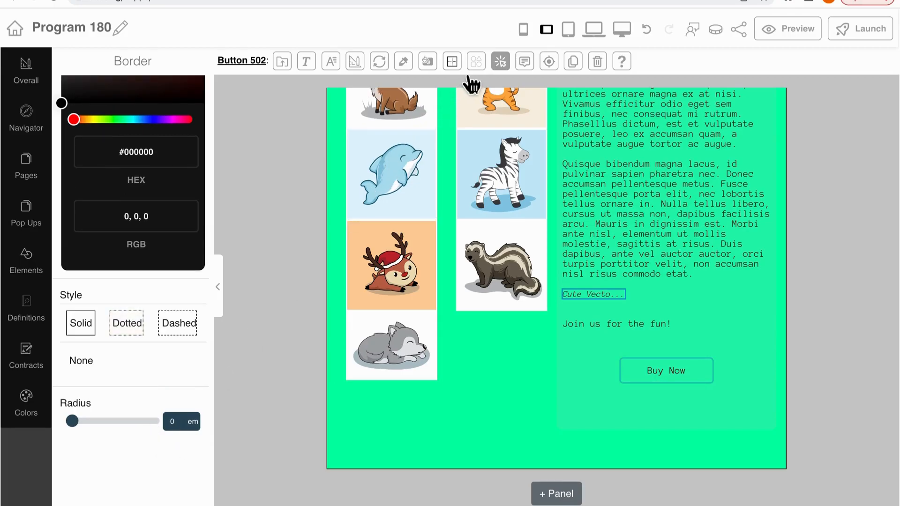
Add the akar-icons:facebook-fill icon to the Buy Now button, and view its color and size settings
left_click(482, 68)
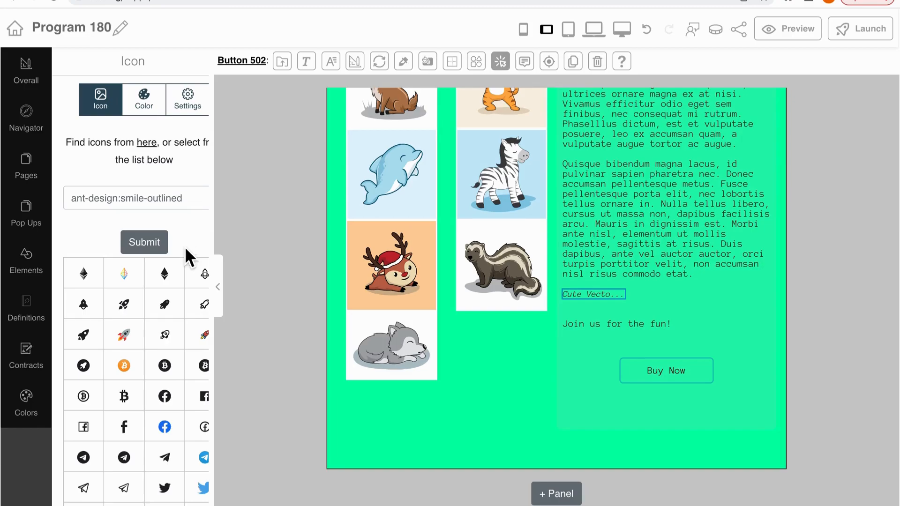
left_click(176, 406)
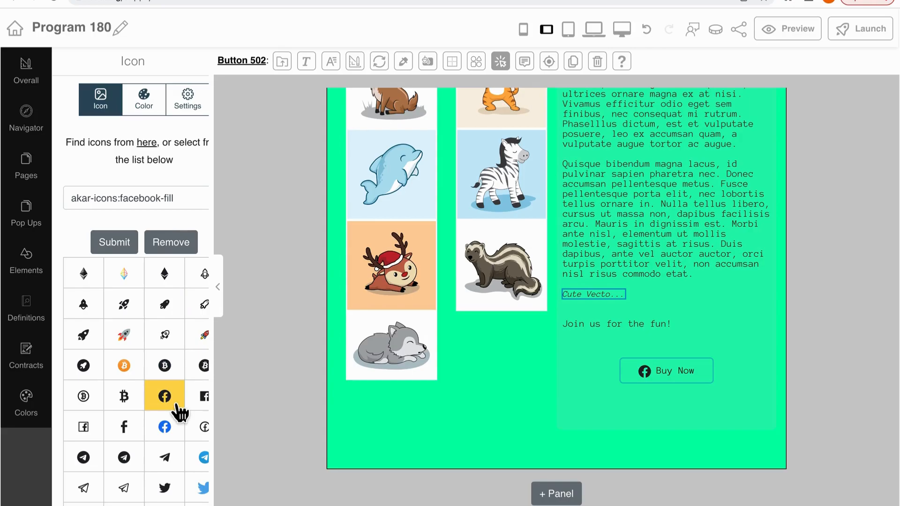
left_click(149, 101)
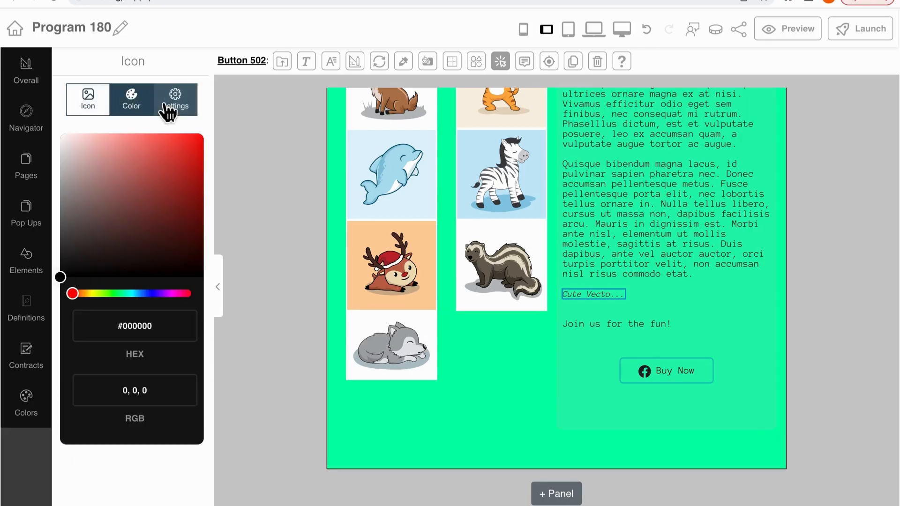
left_click(180, 106)
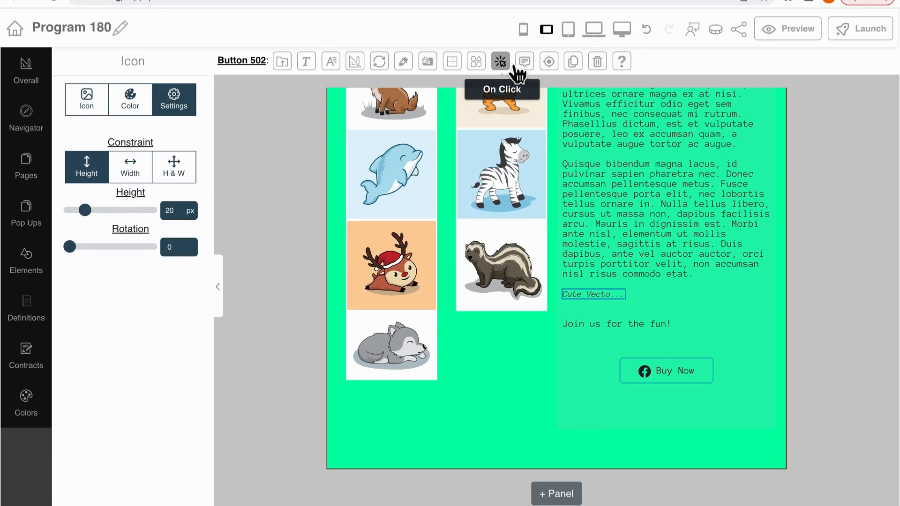
Add a tooltip with the text "test" to the Buy Now button
left_click(532, 72)
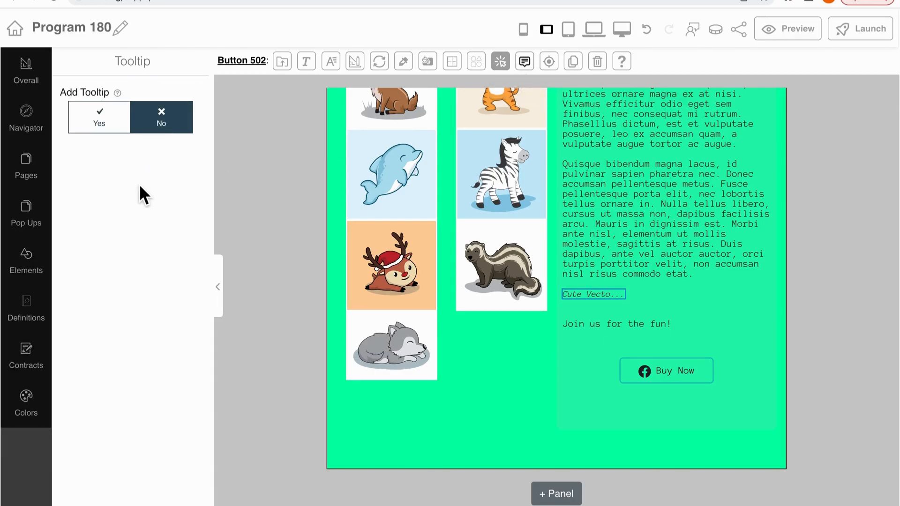
left_click(123, 125)
left_click(122, 204)
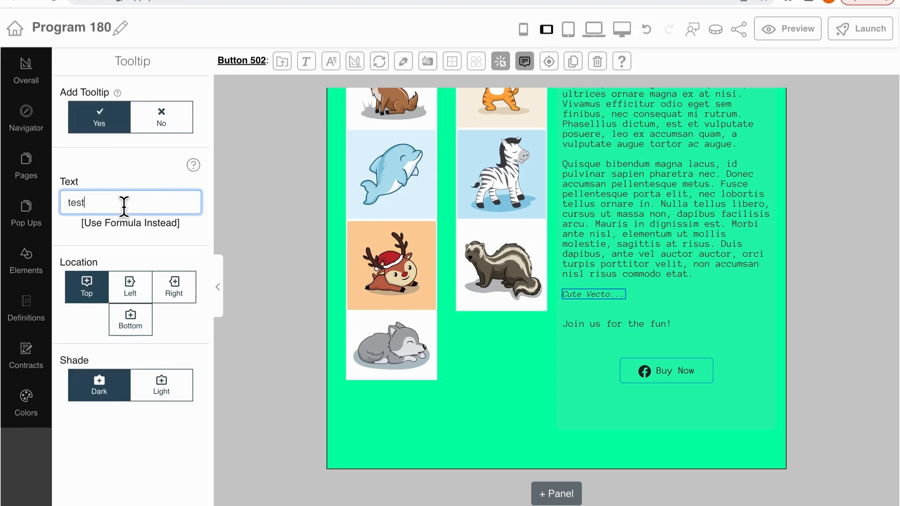
mouse_move(681, 375)
left_click(555, 70)
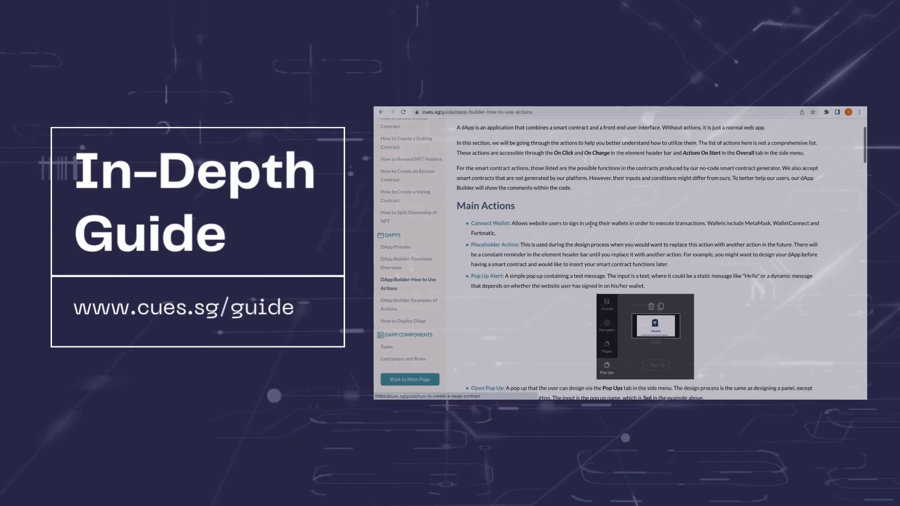
scroll(591, 224, "down", 5)
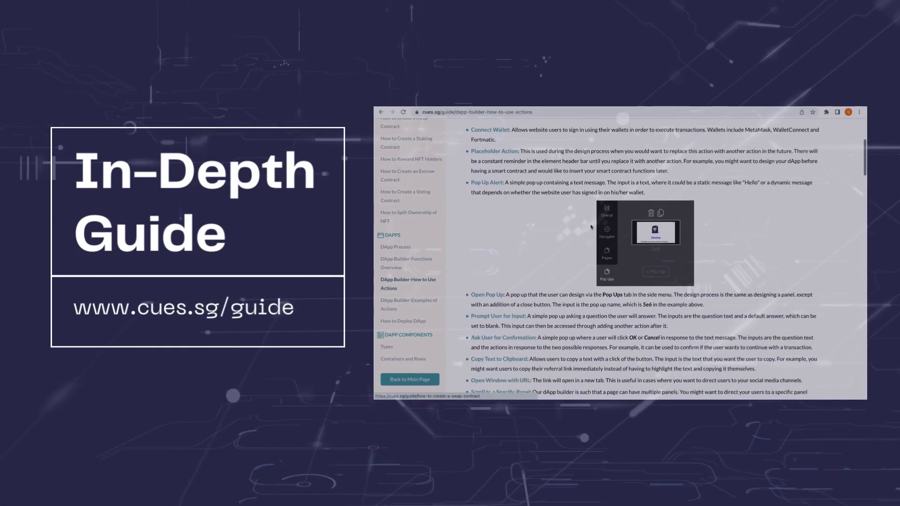
scroll(591, 227, "down", 7)
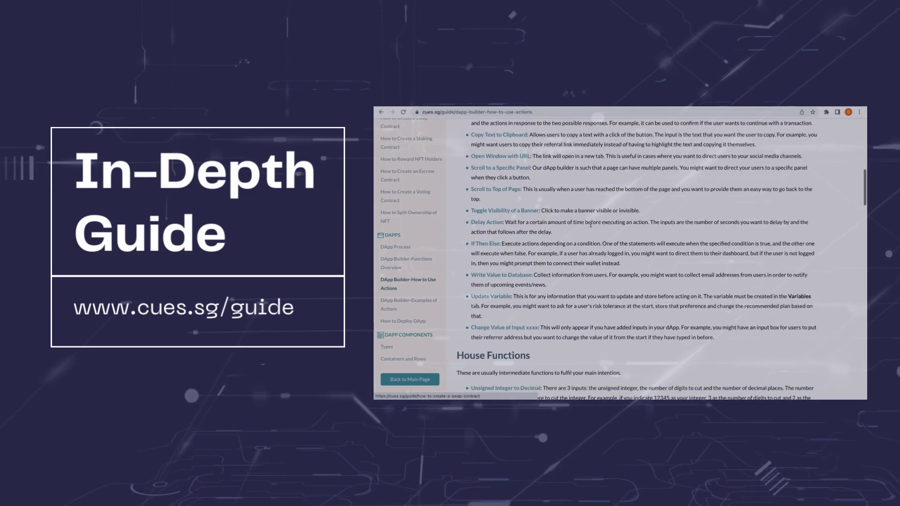
scroll(591, 227, "down", 3)
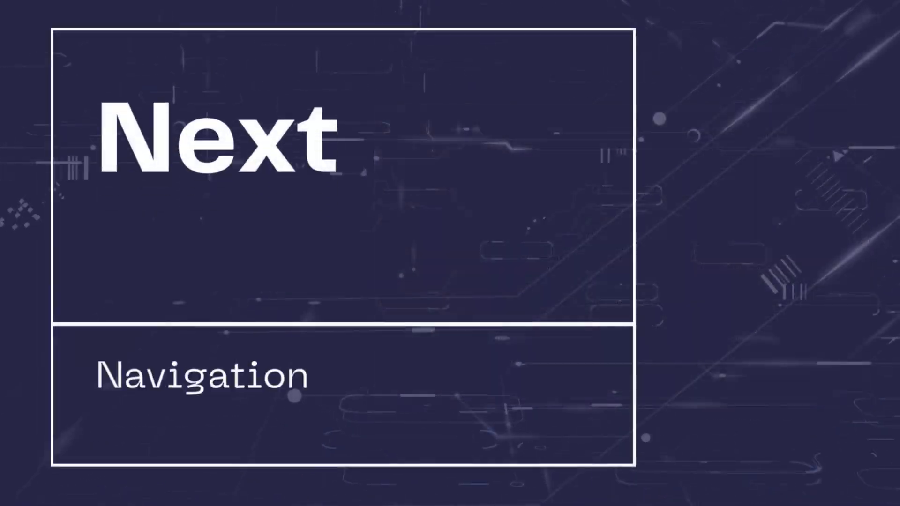